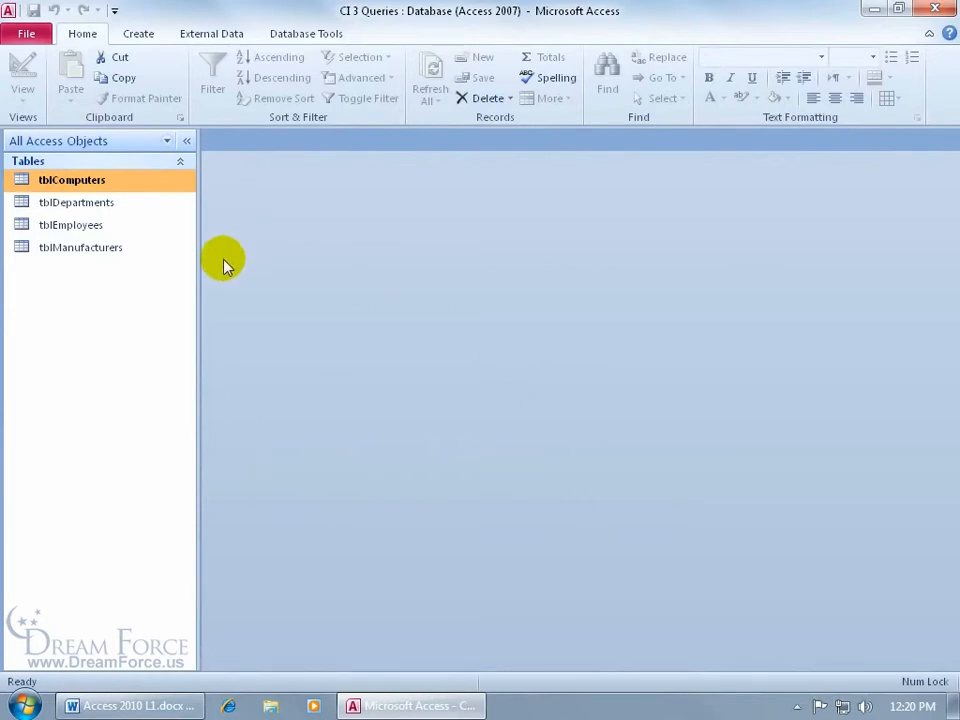
Open the tblComputers and tblManufacturers tables and examine how the database tables are linked in the Relationships window.
double_click(106, 179)
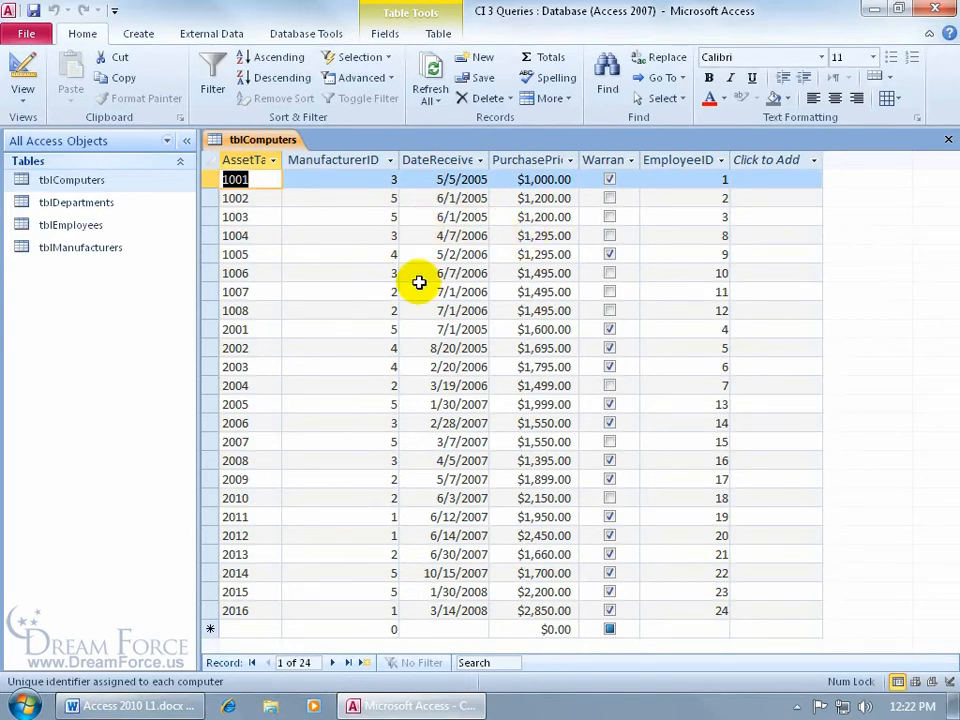
double_click(99, 256)
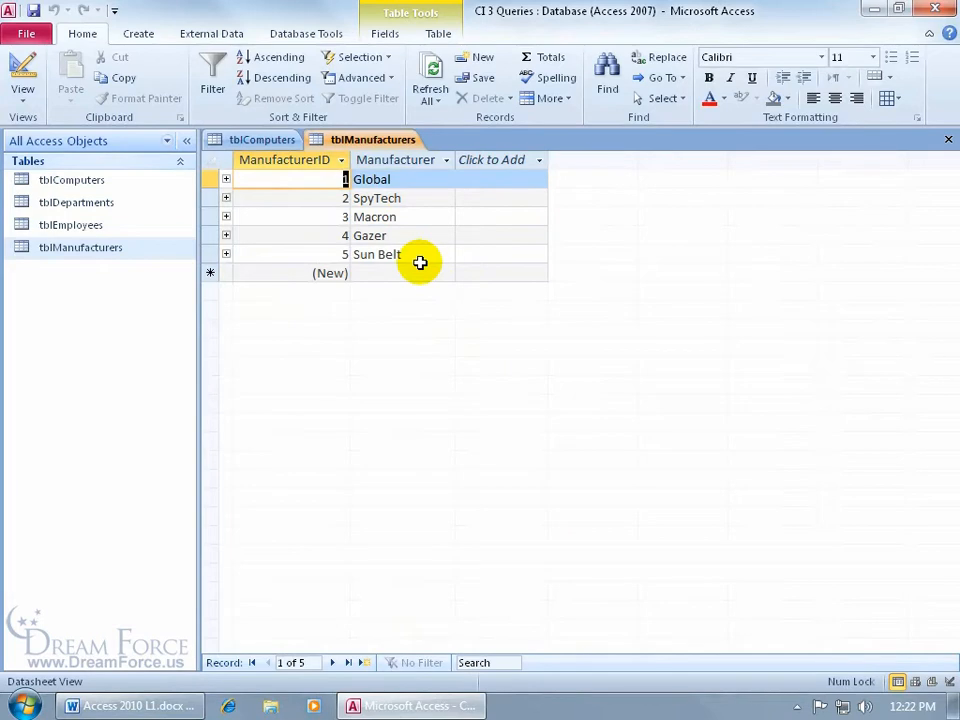
left_click(308, 36)
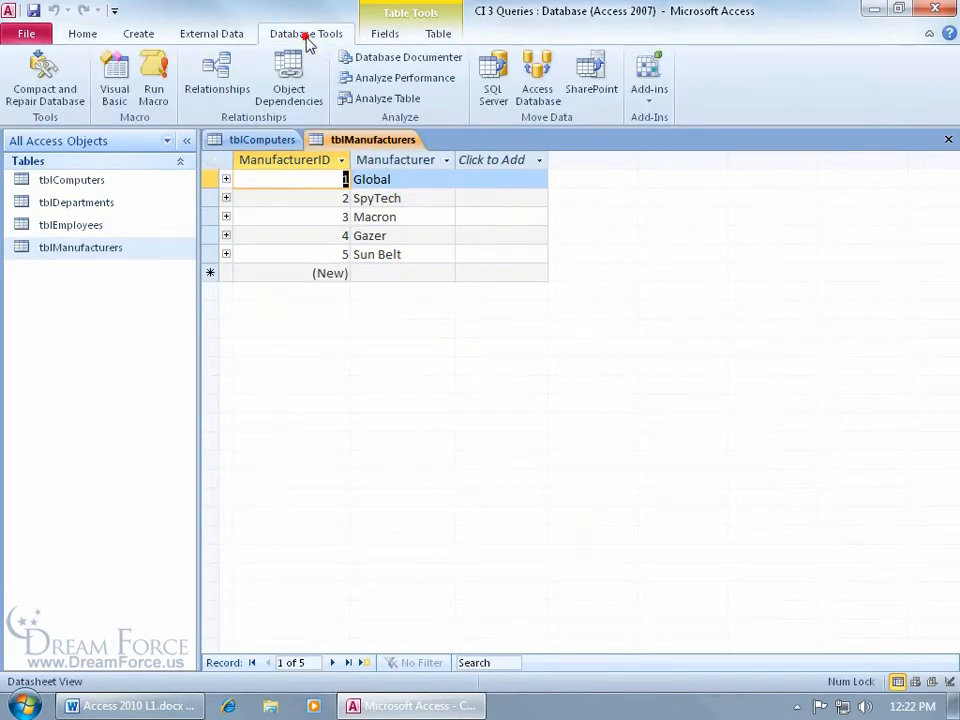
left_click(236, 92)
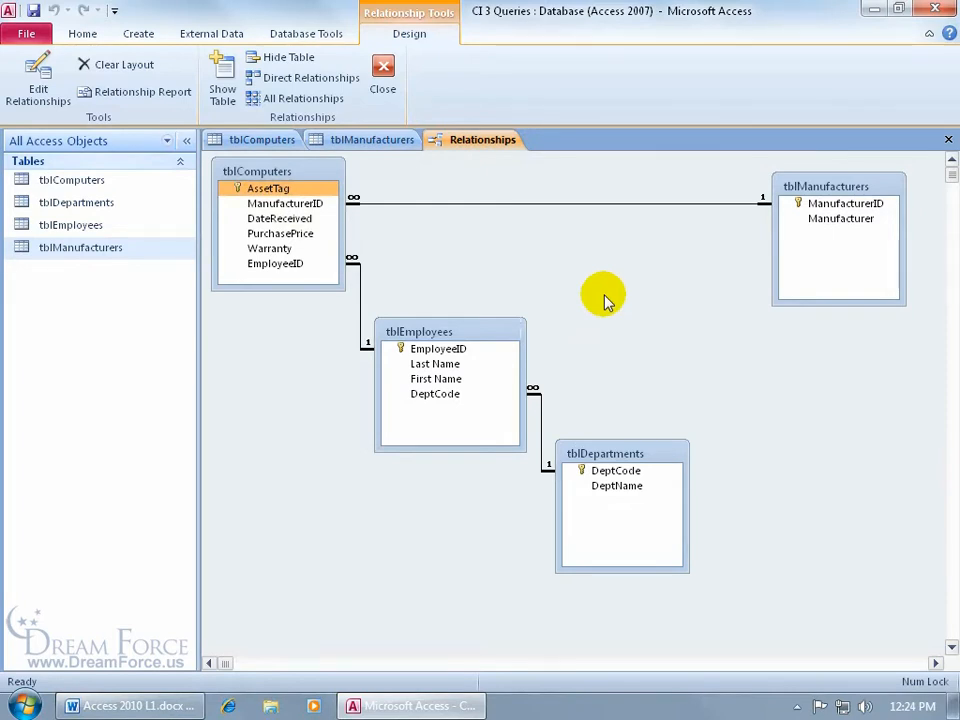
left_click(630, 490)
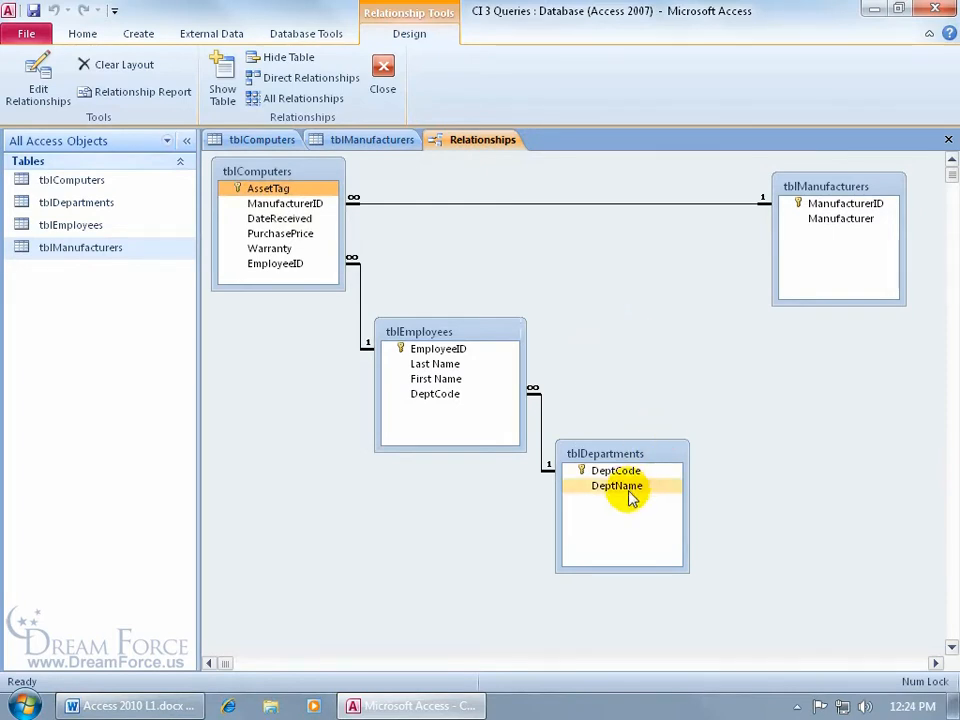
left_click(620, 370)
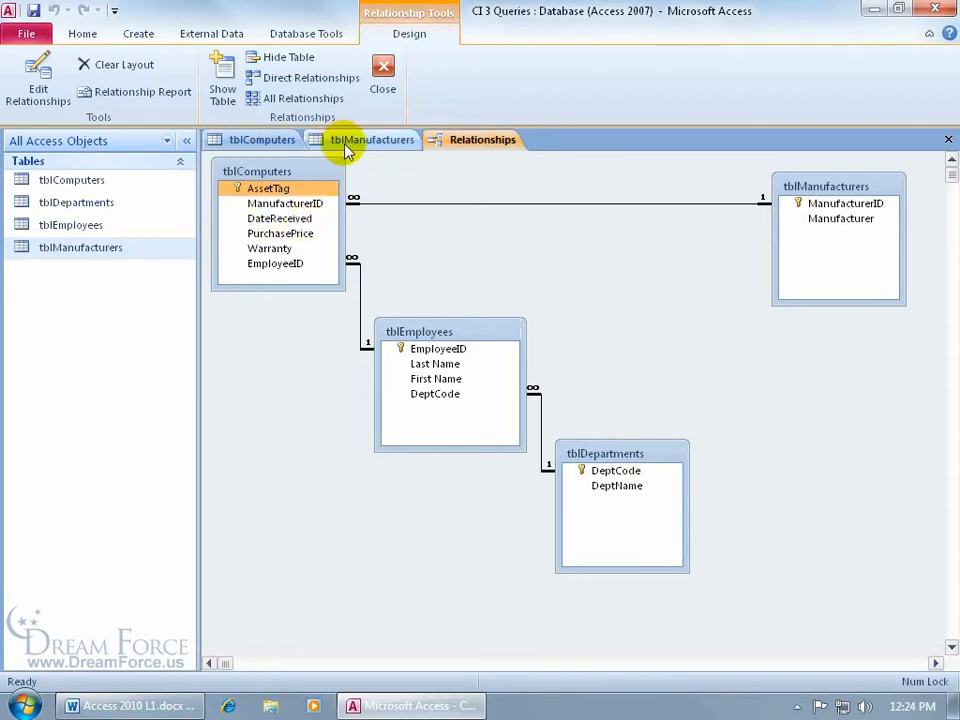
Close the Relationships window and all open tables.
left_click(947, 140)
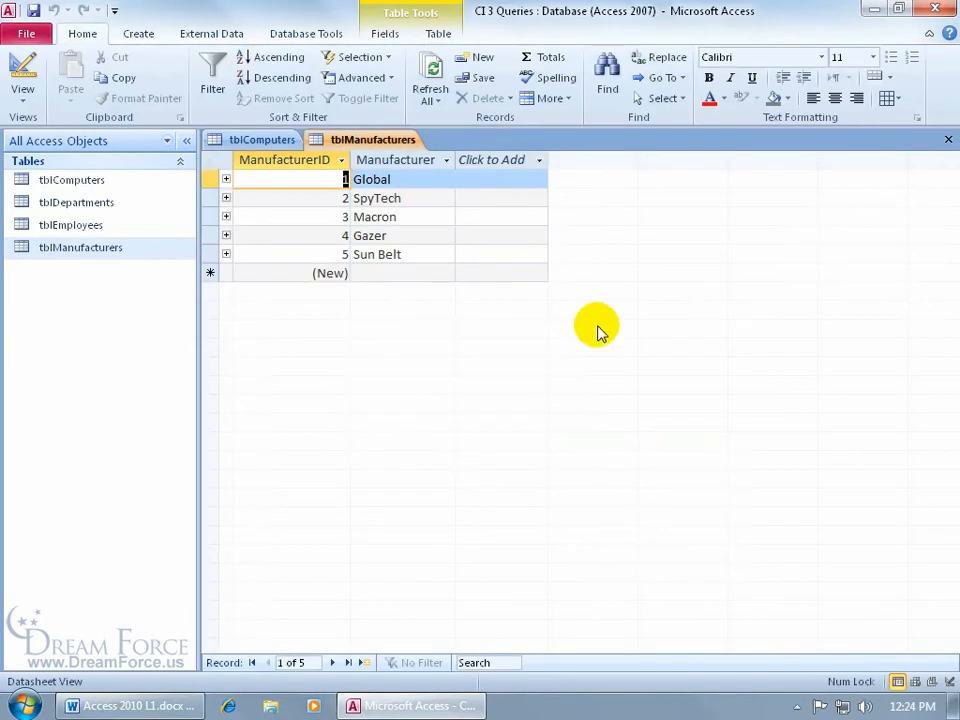
left_click(285, 142)
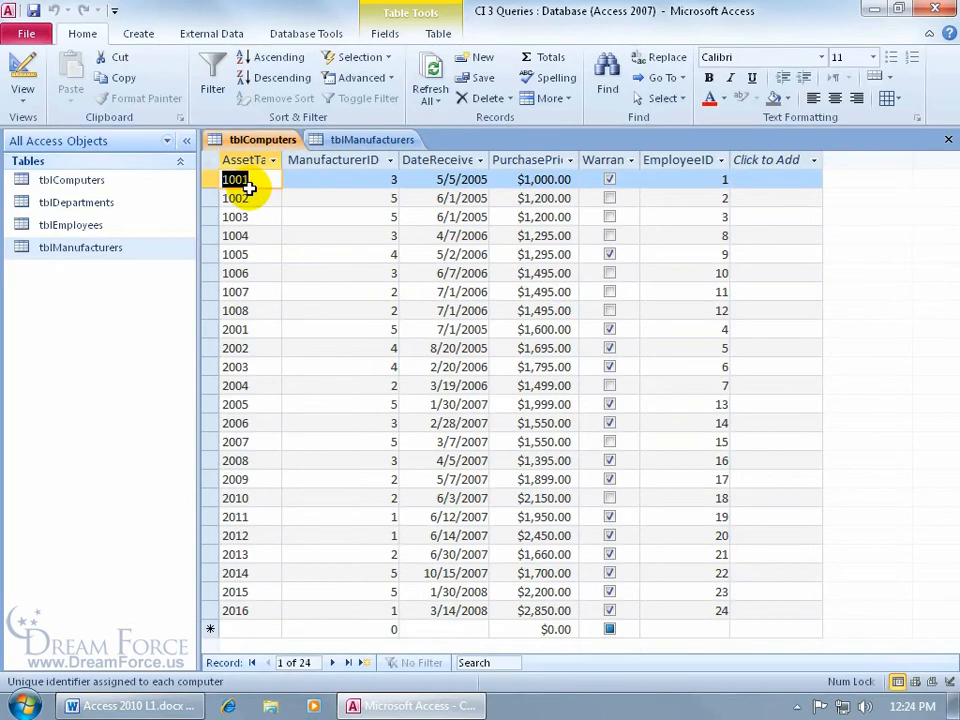
right_click(344, 140)
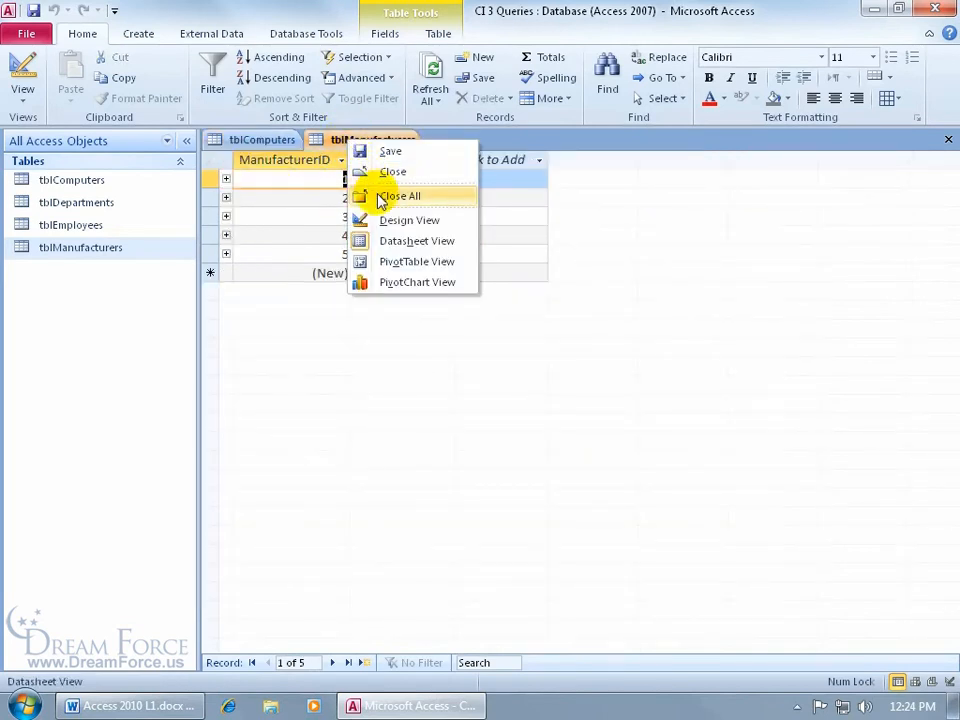
left_click(378, 196)
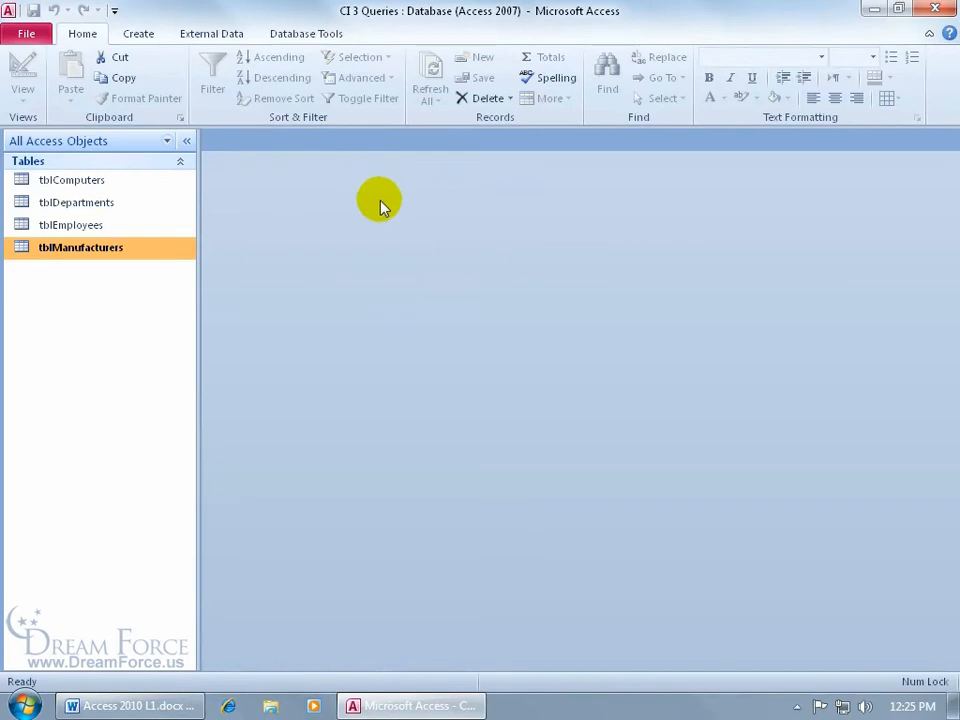
Start a new query with the Simple Query Wizard and choose tblComputers as the source table.
left_click(155, 38)
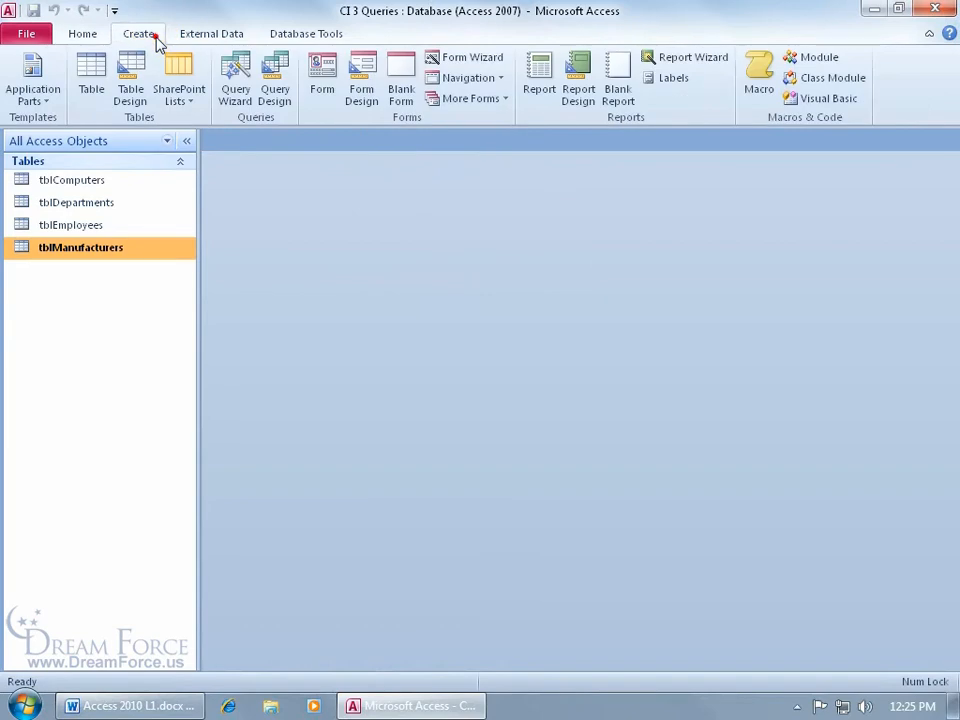
left_click(240, 100)
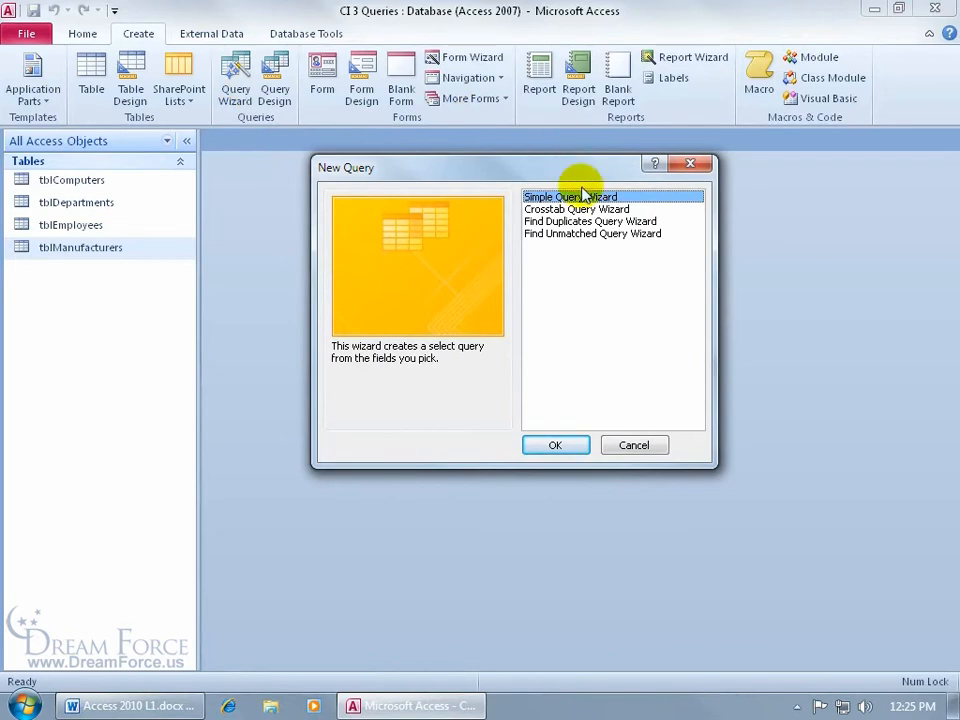
left_click(556, 444)
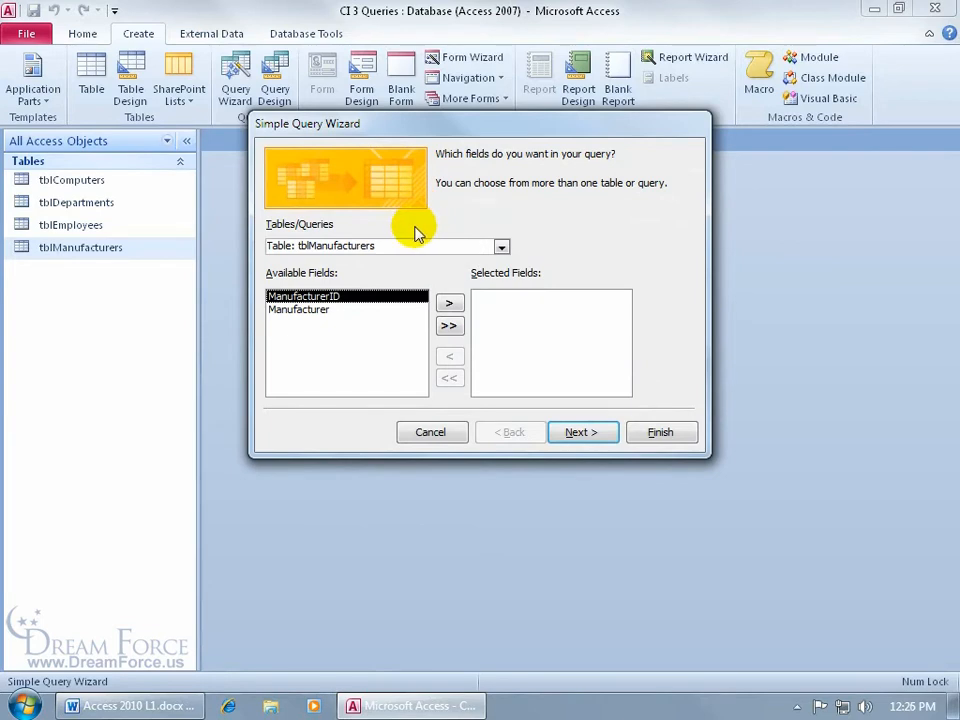
left_click(500, 247)
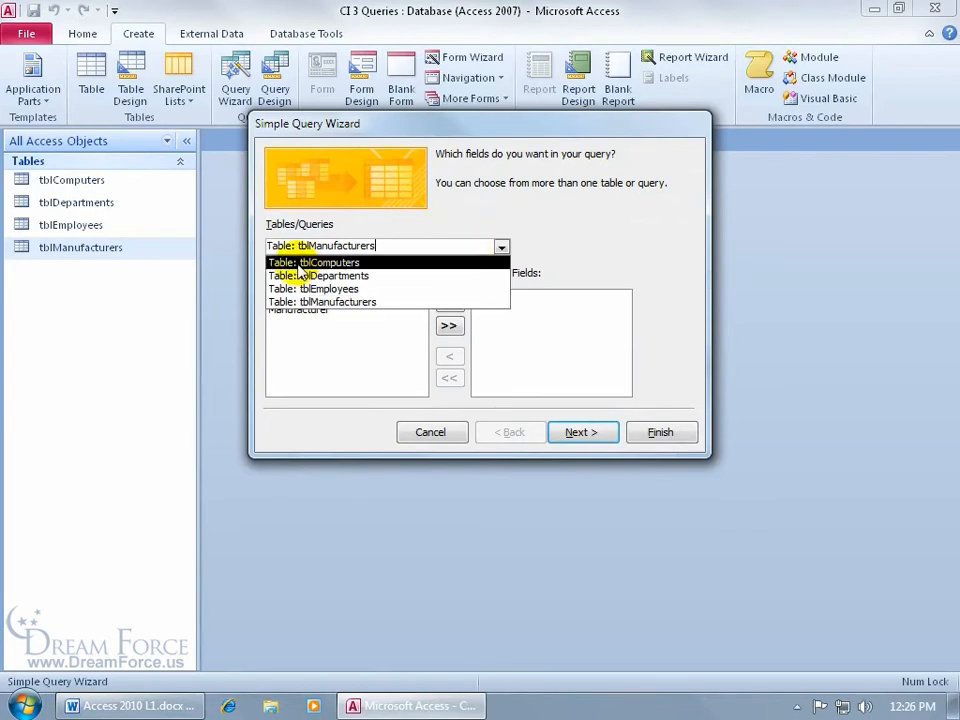
left_click(405, 262)
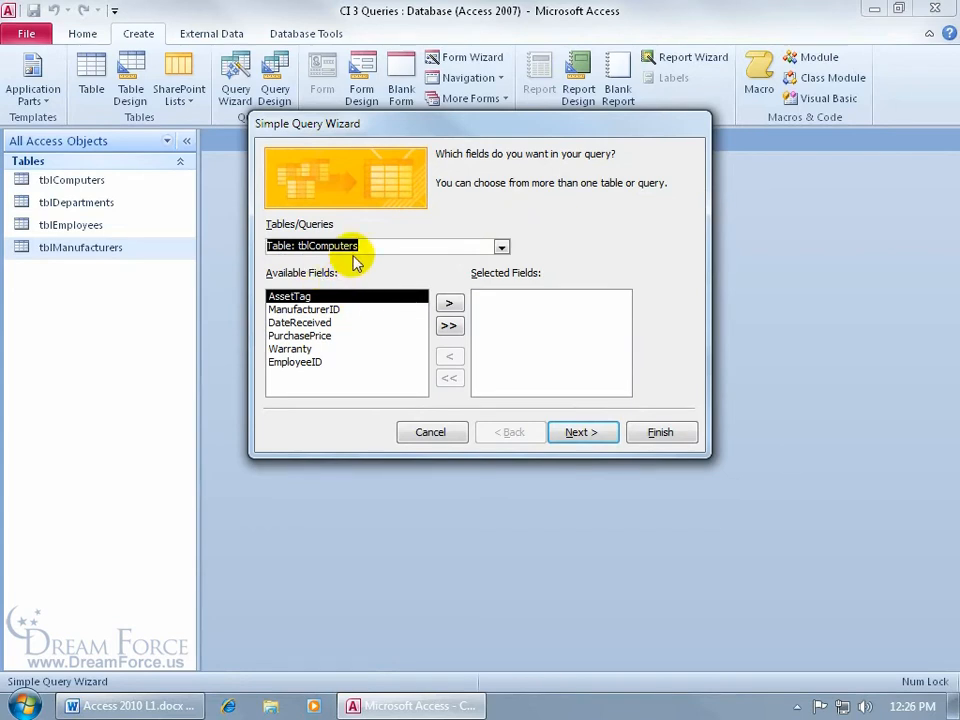
left_click(449, 303)
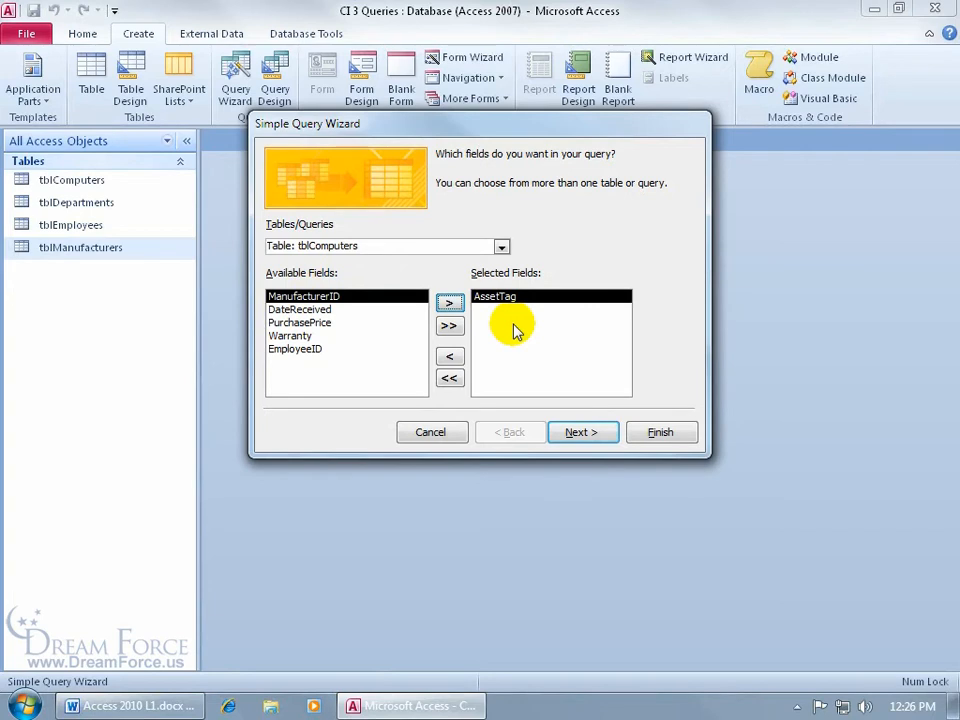
double_click(332, 298)
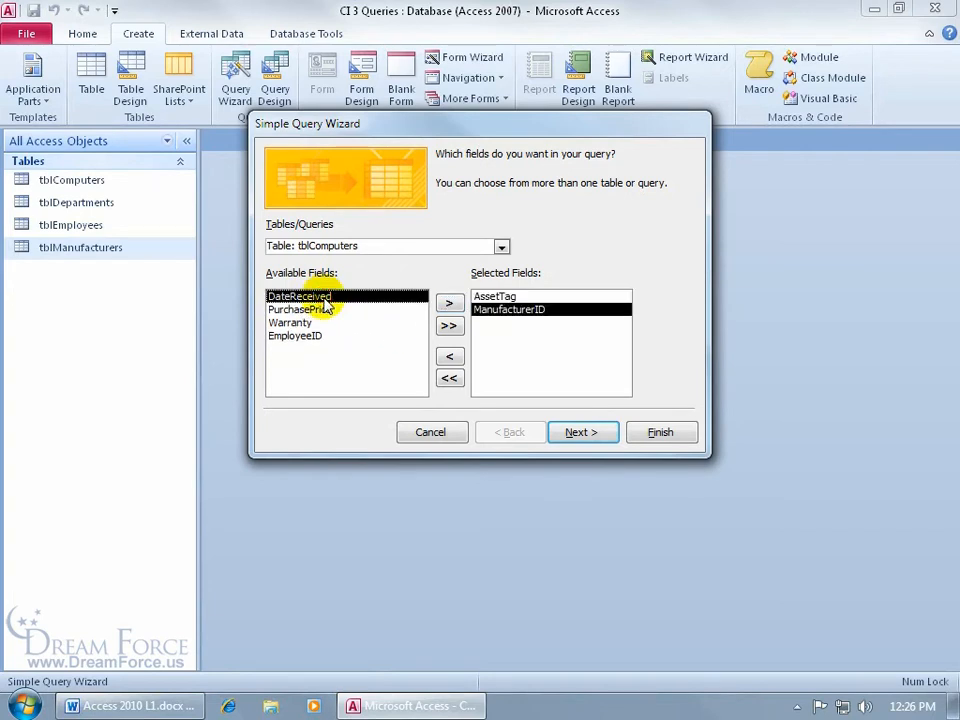
double_click(508, 309)
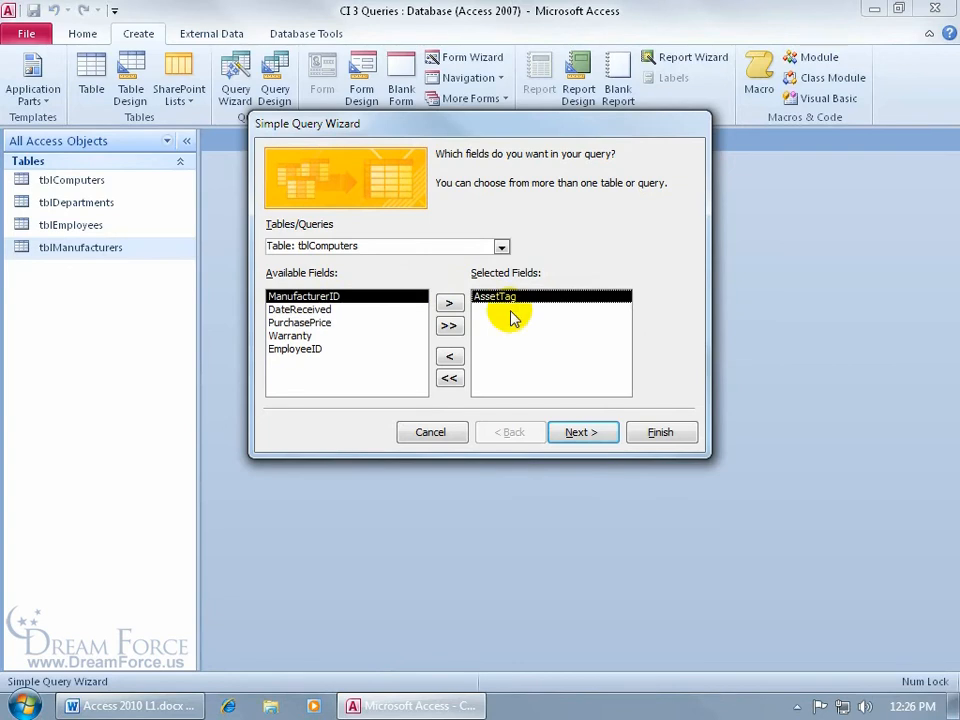
left_click(452, 325)
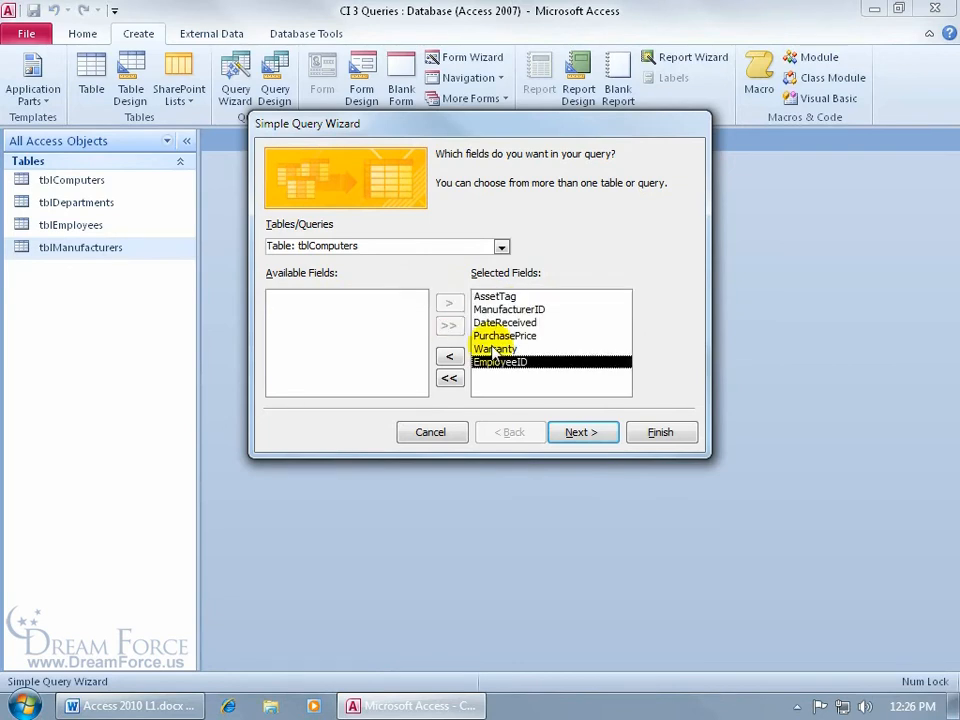
left_click(449, 378)
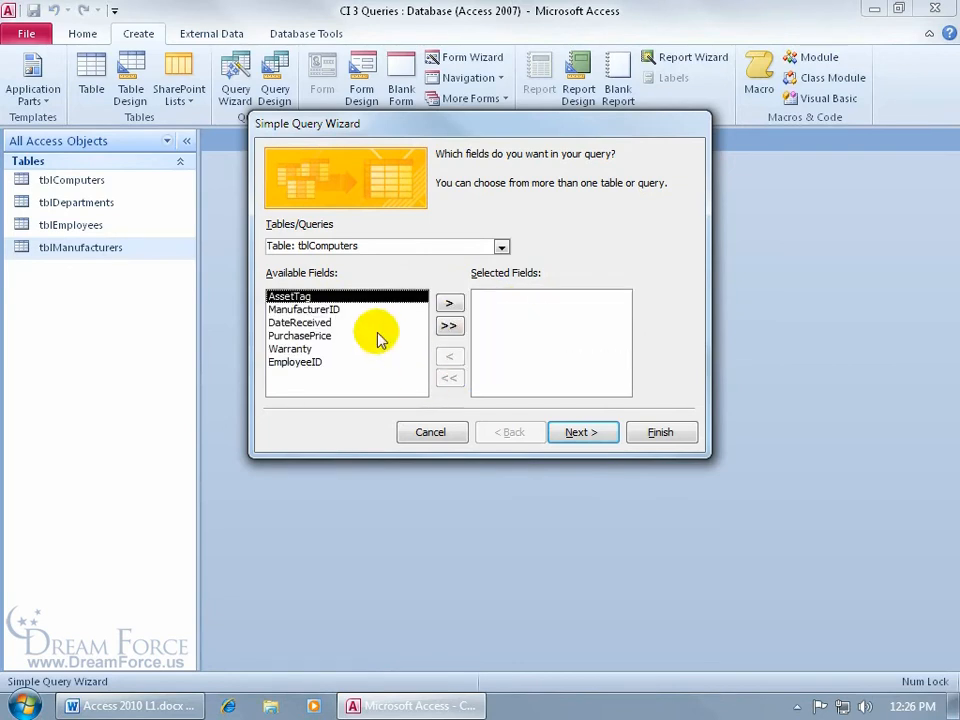
Add the AssetTag, DateReceived and PurchasePrice fields from tblComputers to the query.
double_click(316, 297)
double_click(314, 310)
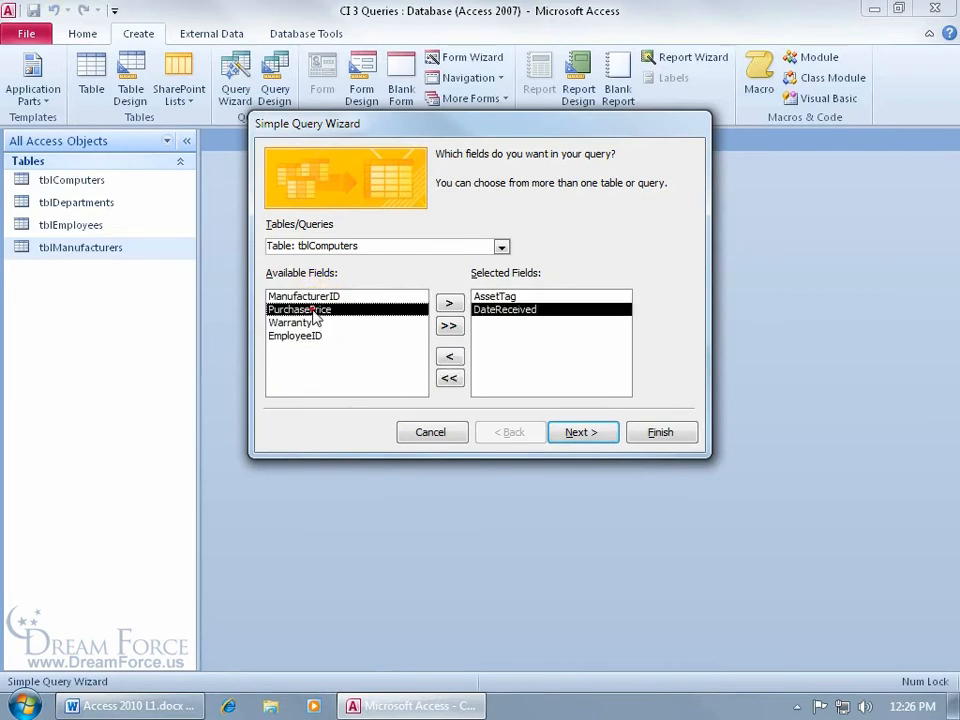
double_click(312, 310)
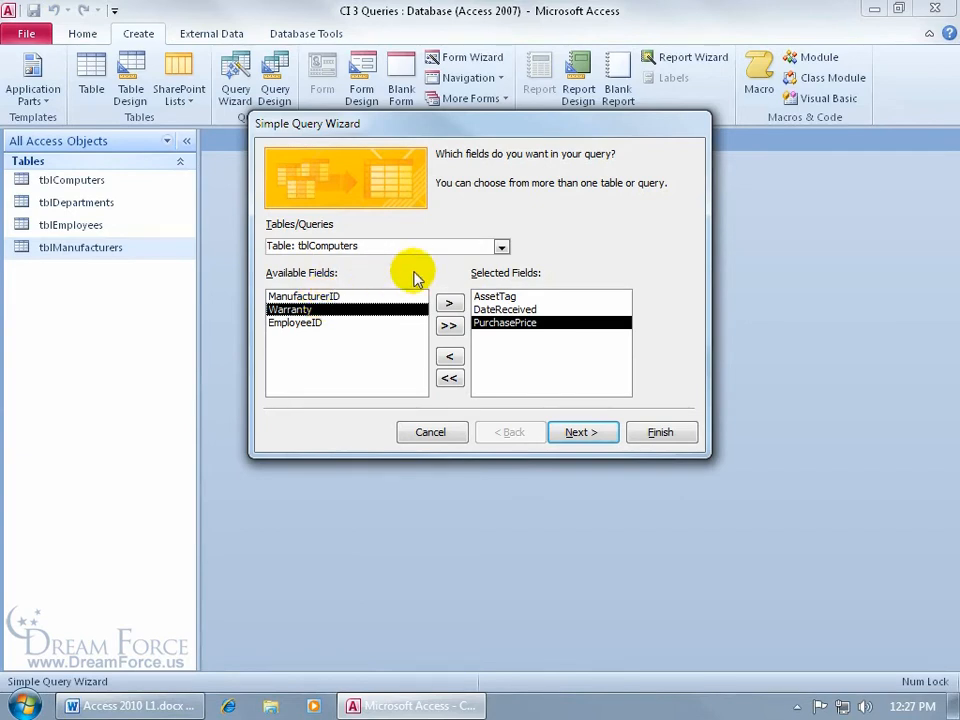
Switch the source table to tblManufacturers and add its Manufacturer field to the query.
left_click(500, 246)
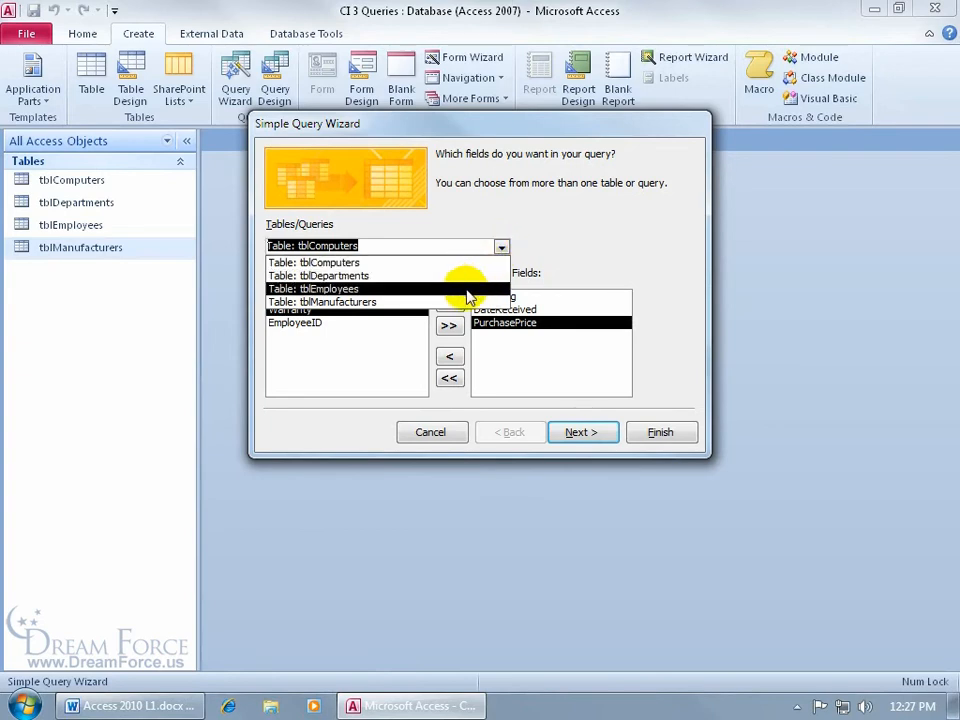
left_click(410, 301)
double_click(300, 309)
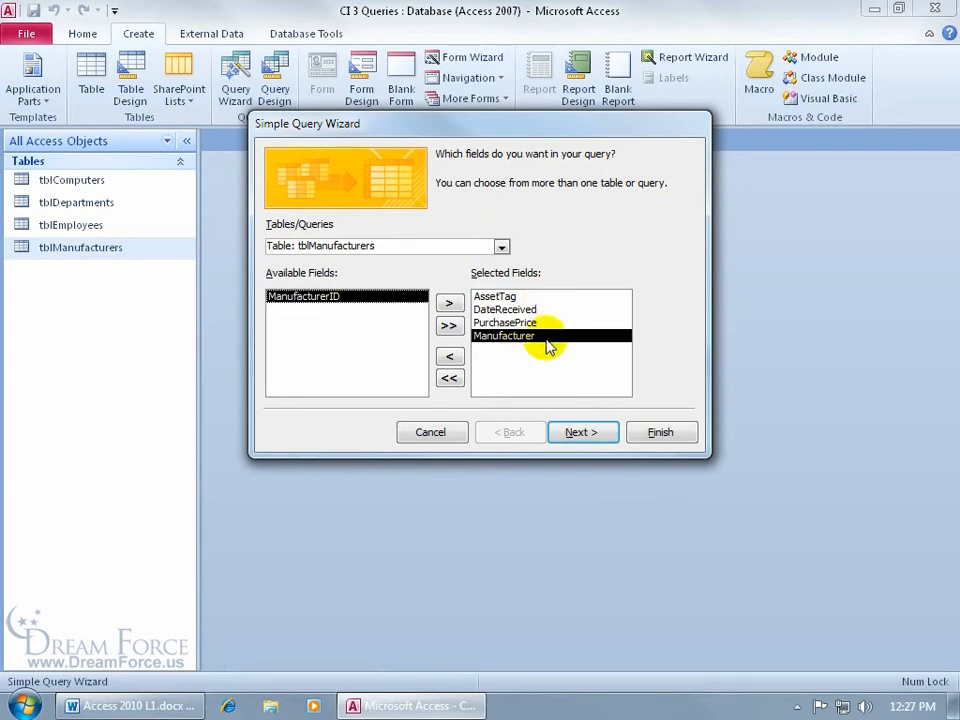
Proceed with the selected fields and make it a detail query that shows every field of every record.
left_click(581, 432)
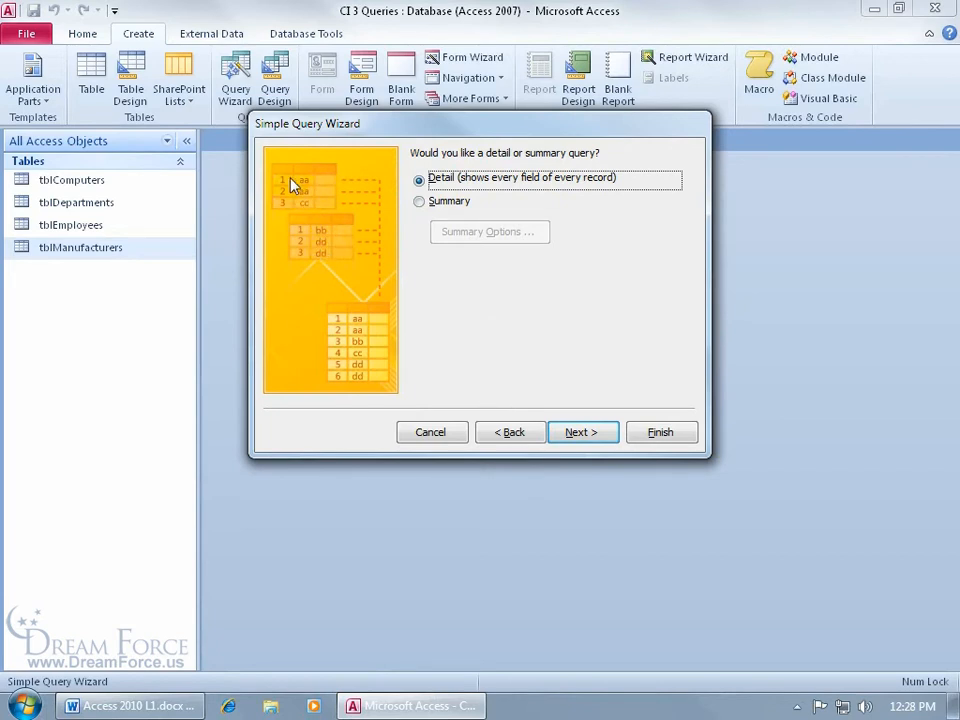
left_click(420, 201)
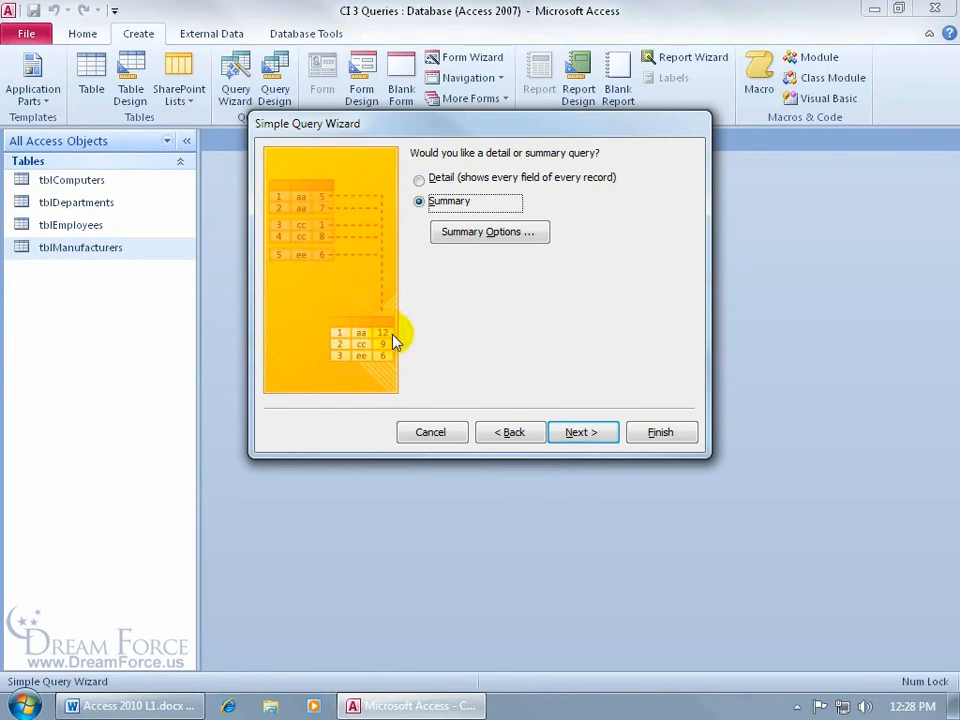
left_click(420, 181)
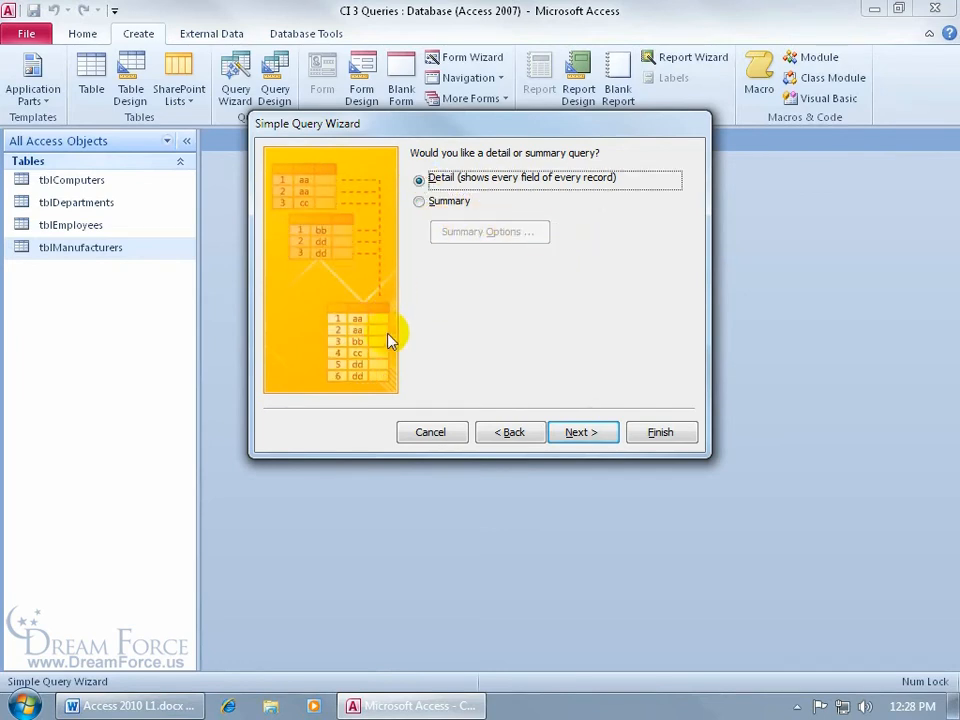
left_click(590, 433)
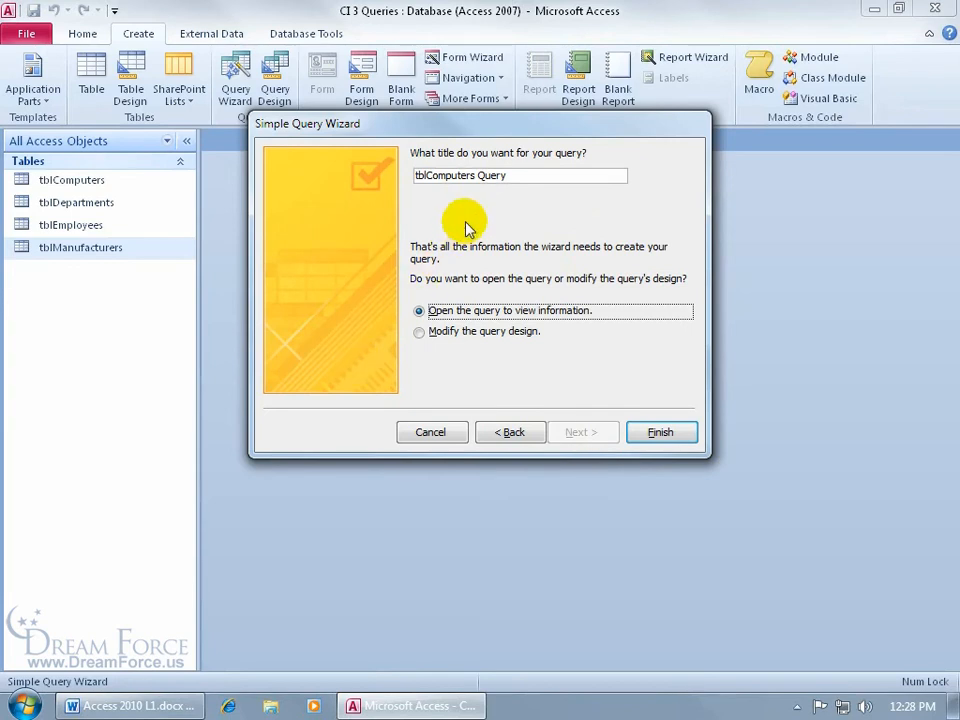
Title the query qryComputers and finish the wizard, opening the query to view information.
left_click(425, 176)
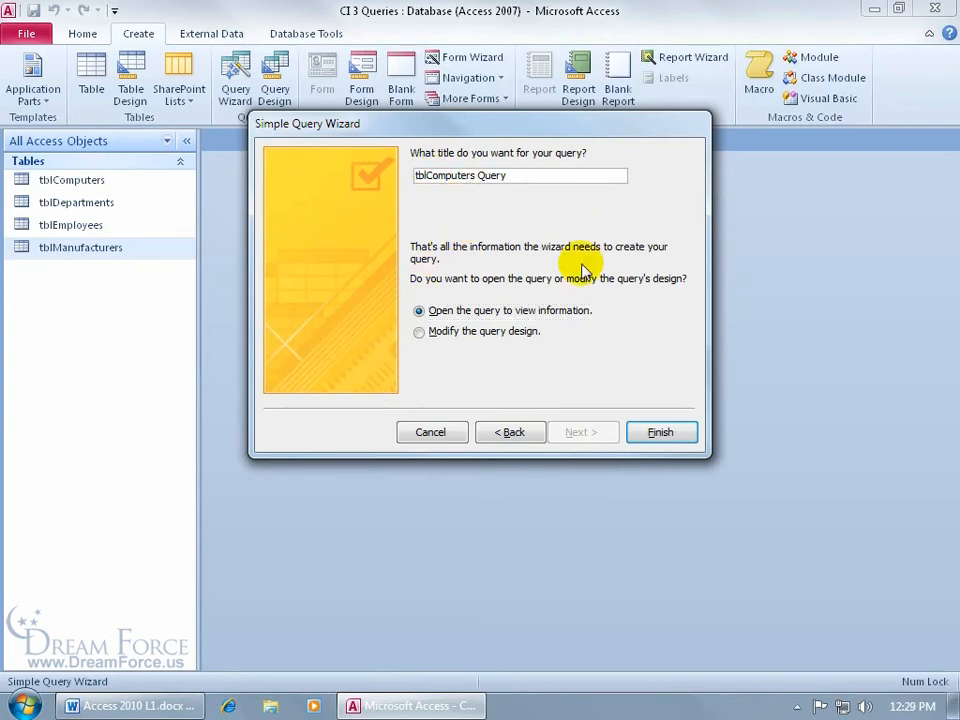
key("BackSpace")
key("BackSpace")
key("BackSpace")
type("qry")
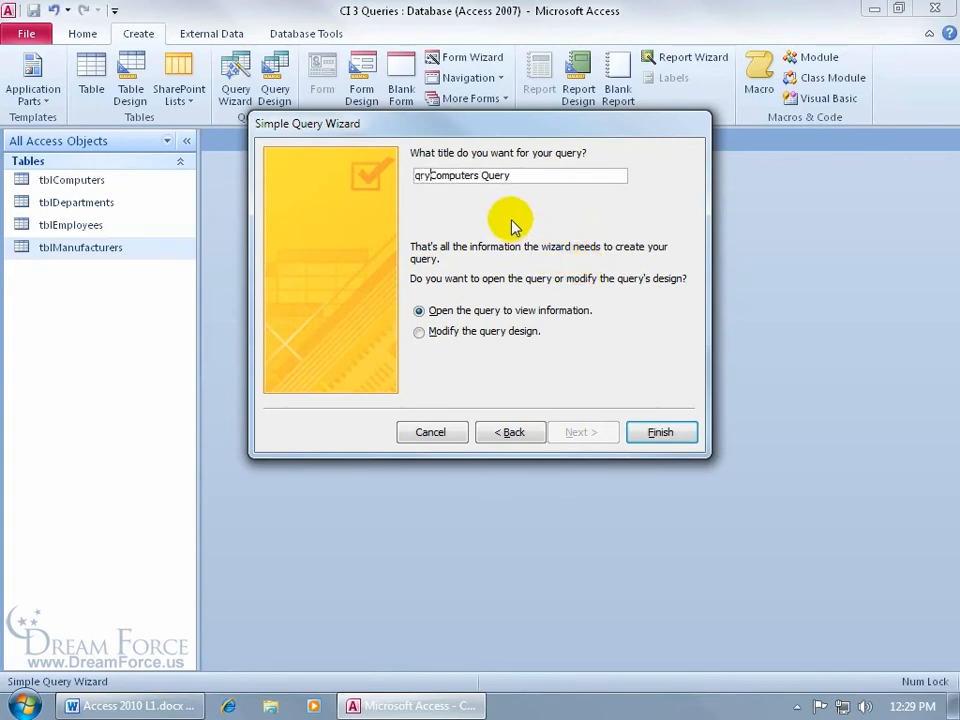
double_click(494, 175)
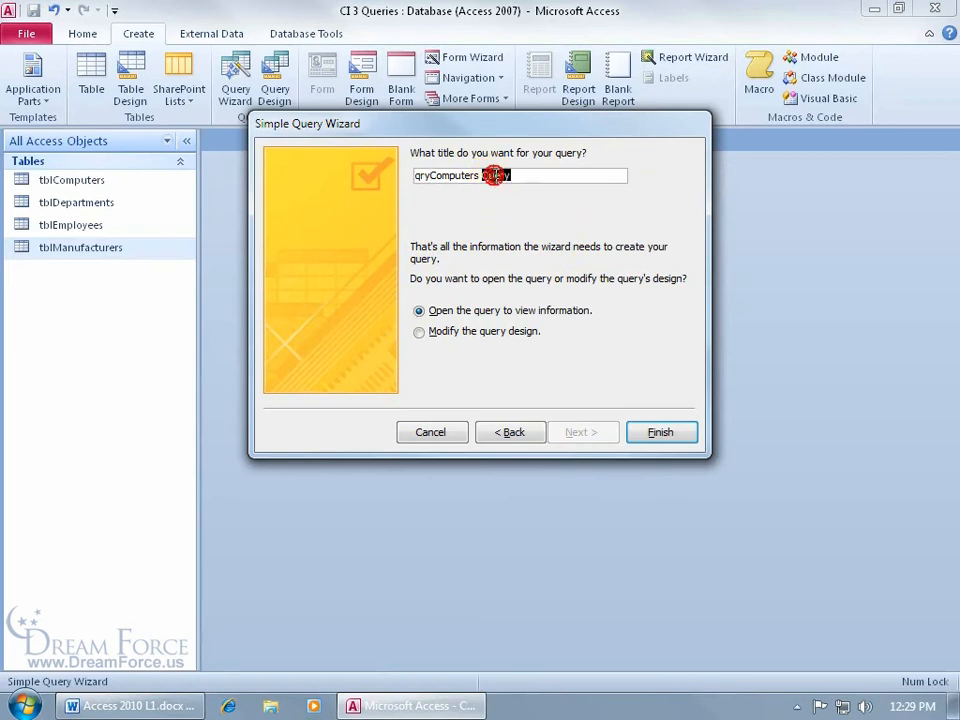
key("BackSpace")
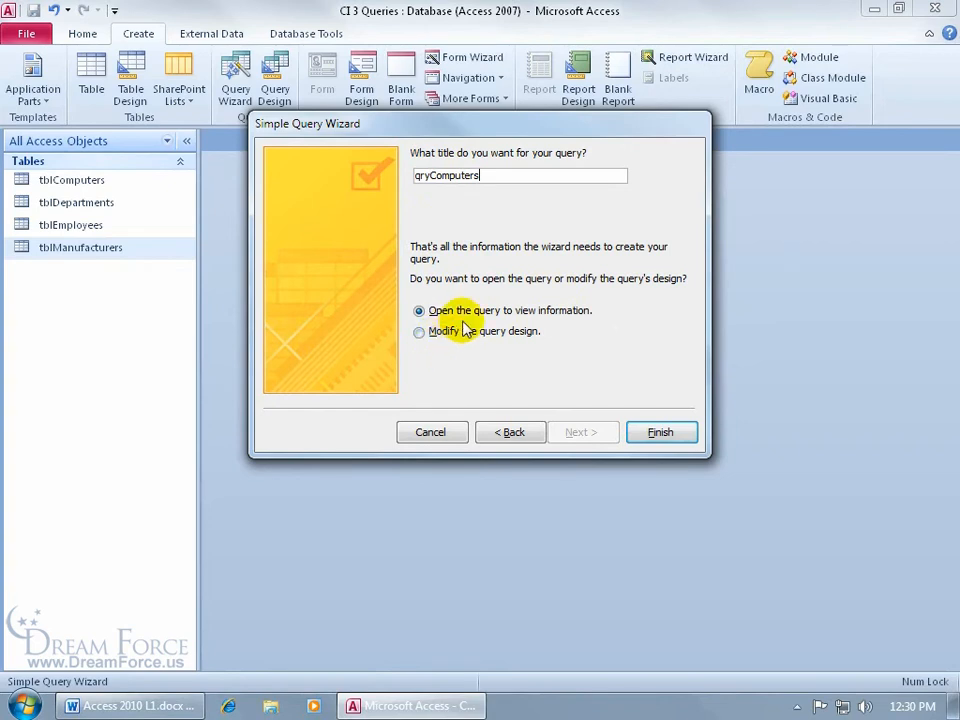
left_click(636, 431)
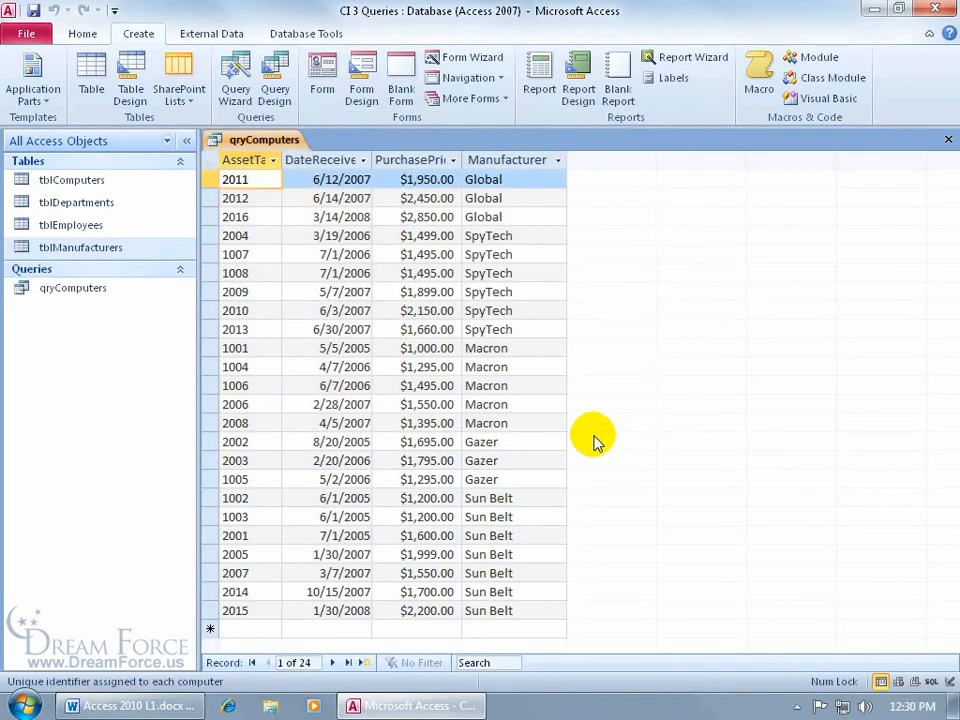
Inspect the first record's manufacturer in the query results and open the tblComputers table to compare its records.
left_click(519, 180)
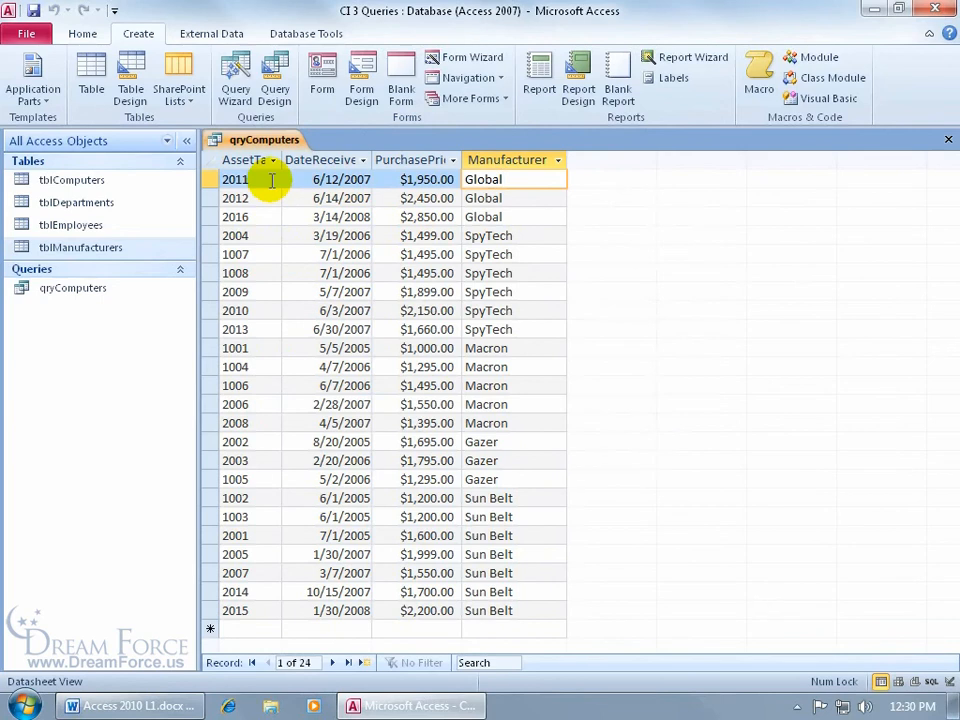
left_click(127, 185)
double_click(127, 189)
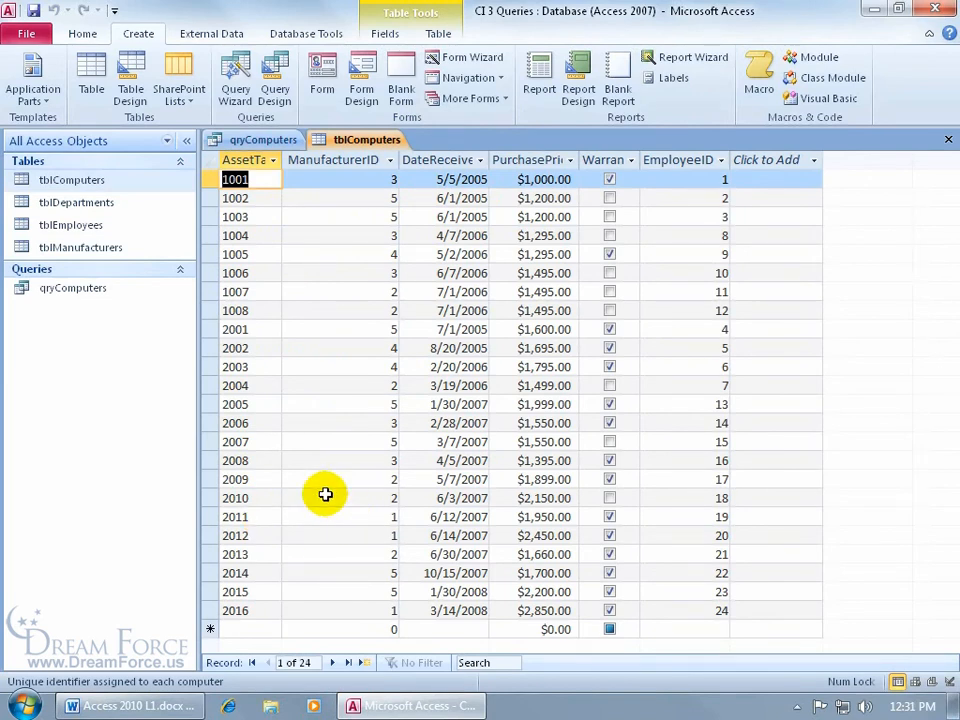
Open the tblManufacturers table and compare its manufacturer IDs and names with the records in qryComputers and tblComputers.
double_click(95, 248)
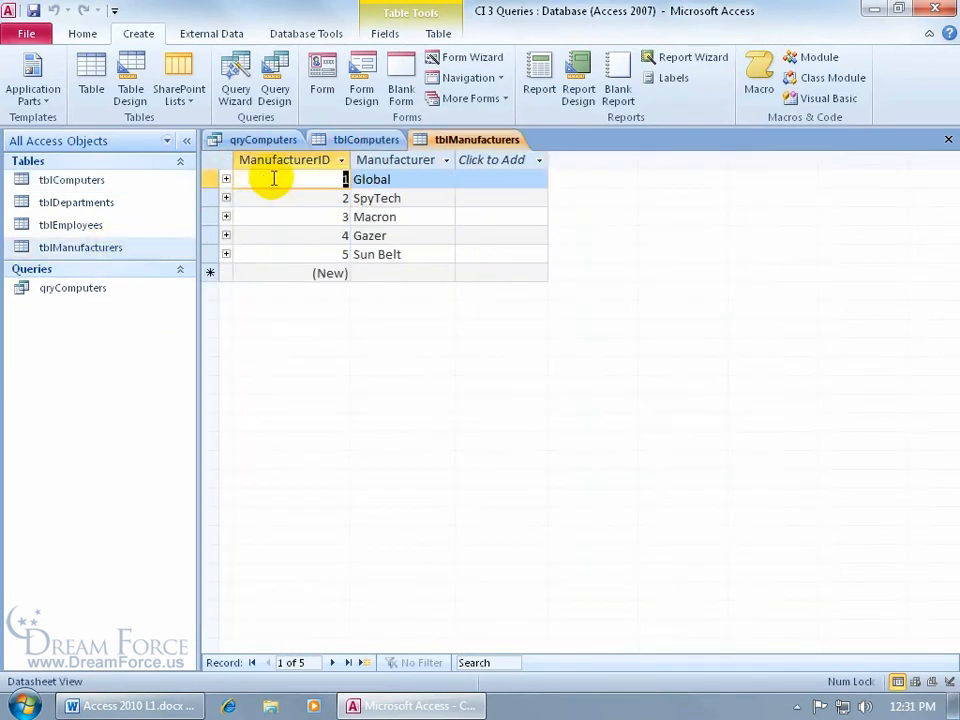
left_click(288, 142)
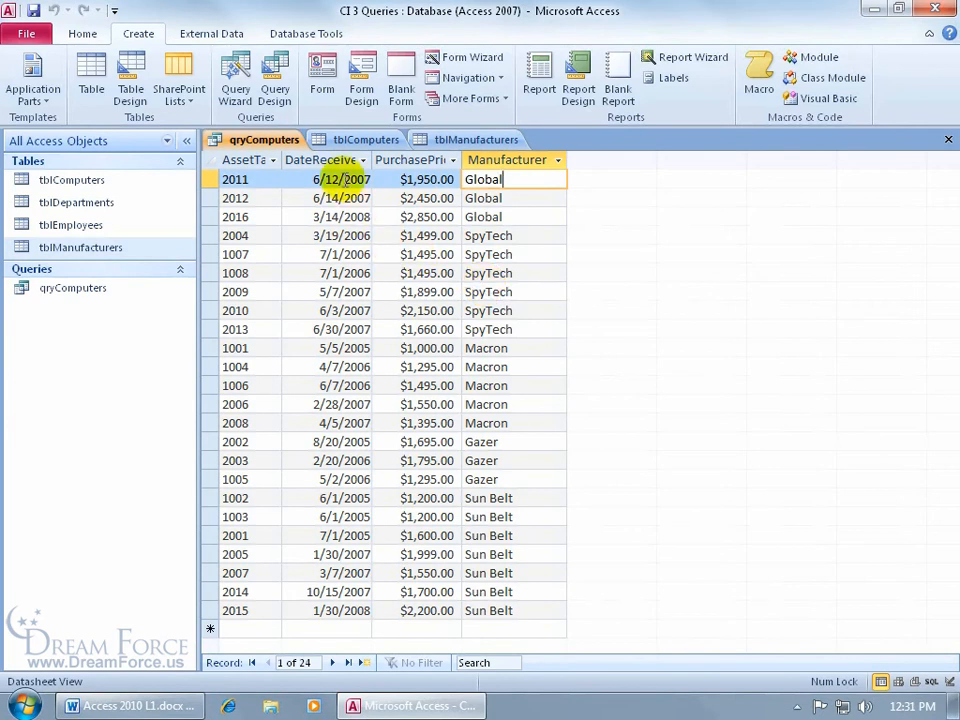
left_click(352, 147)
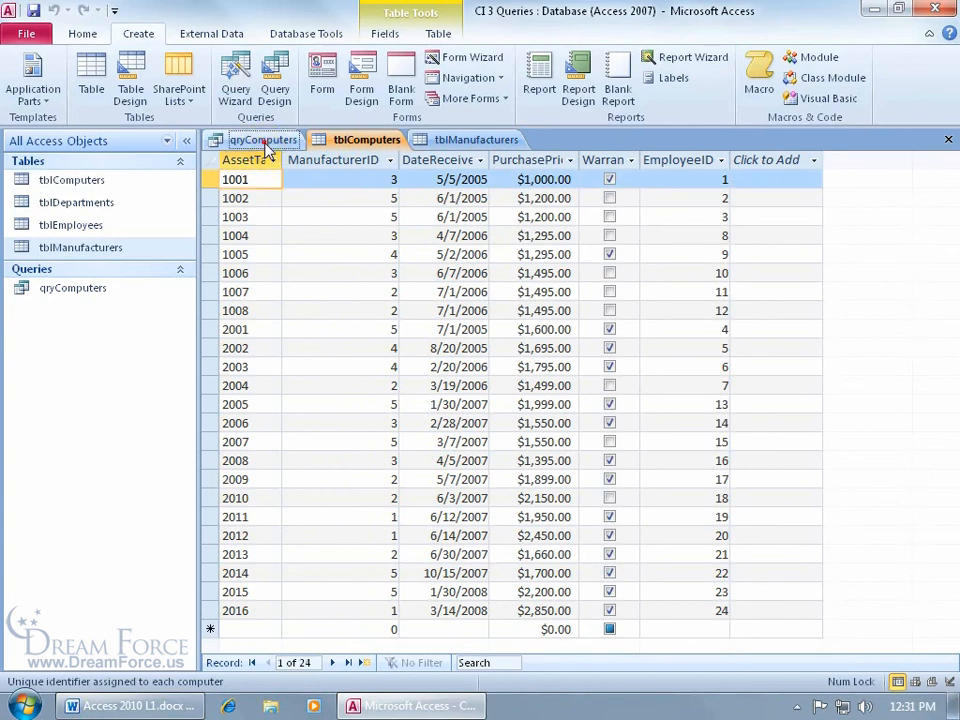
left_click(264, 141)
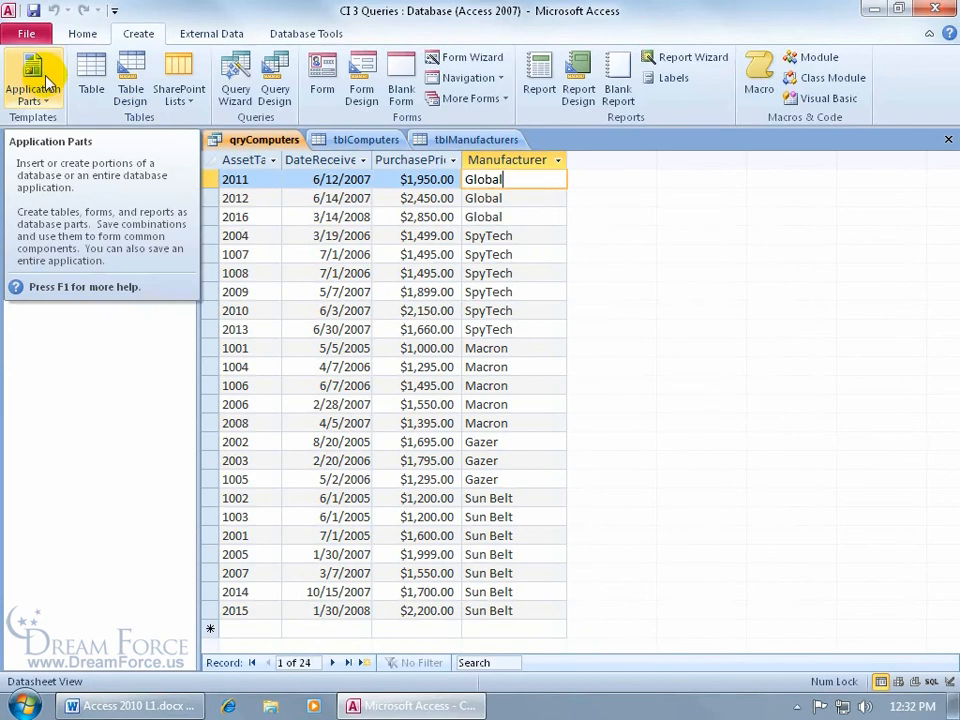
Switch qryComputers to Design View and lengthen the tblComputers field list so all its fields fit without scrolling.
left_click(85, 36)
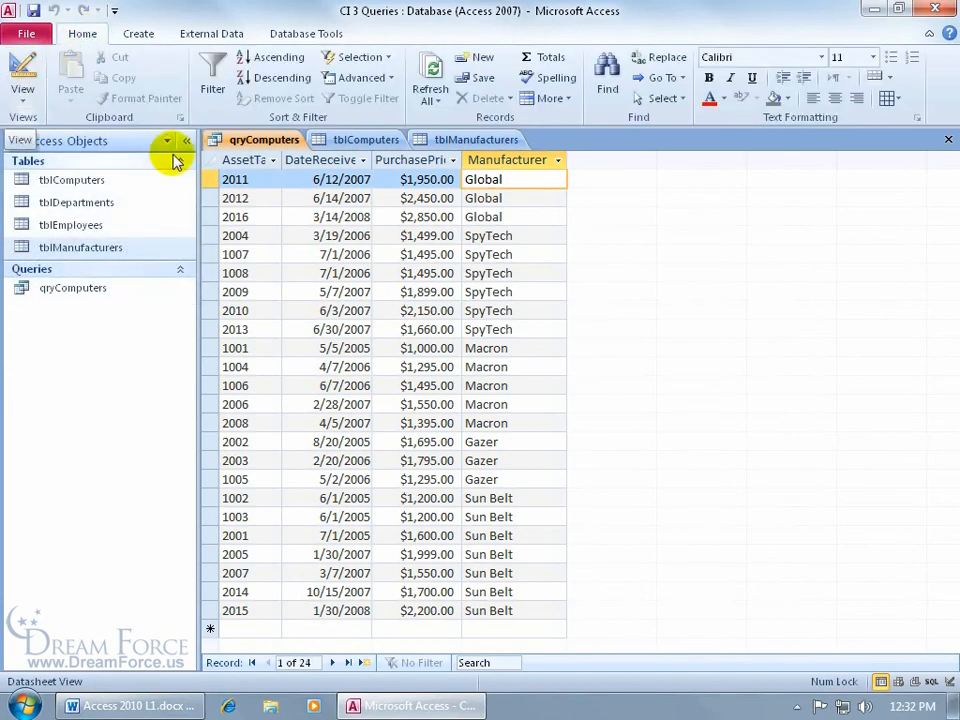
right_click(224, 140)
left_click(262, 220)
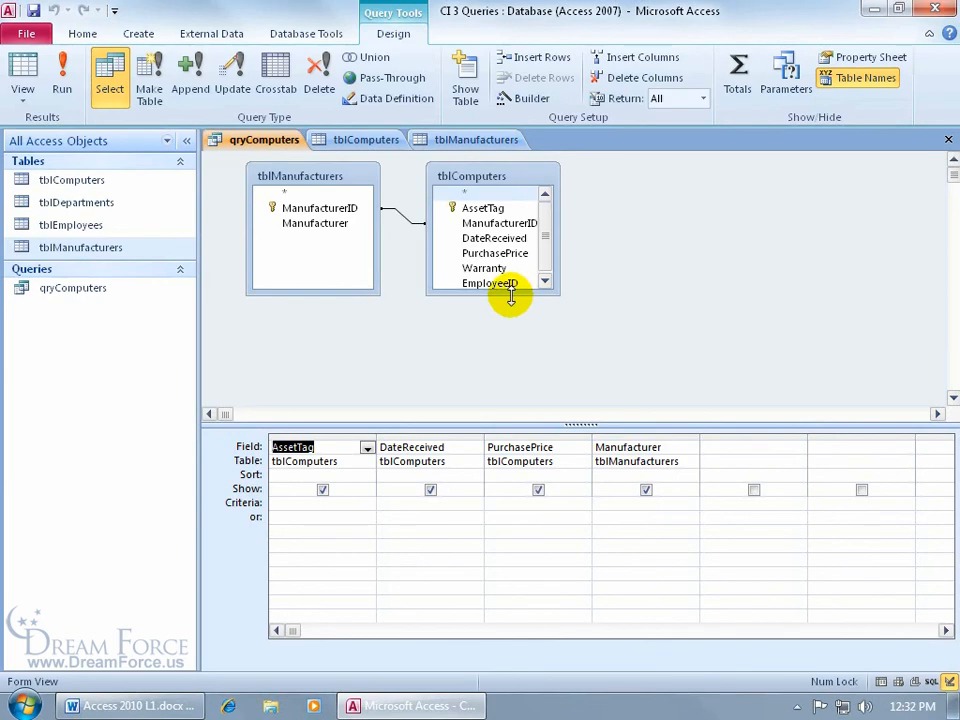
left_click_drag(511, 296, 510, 312)
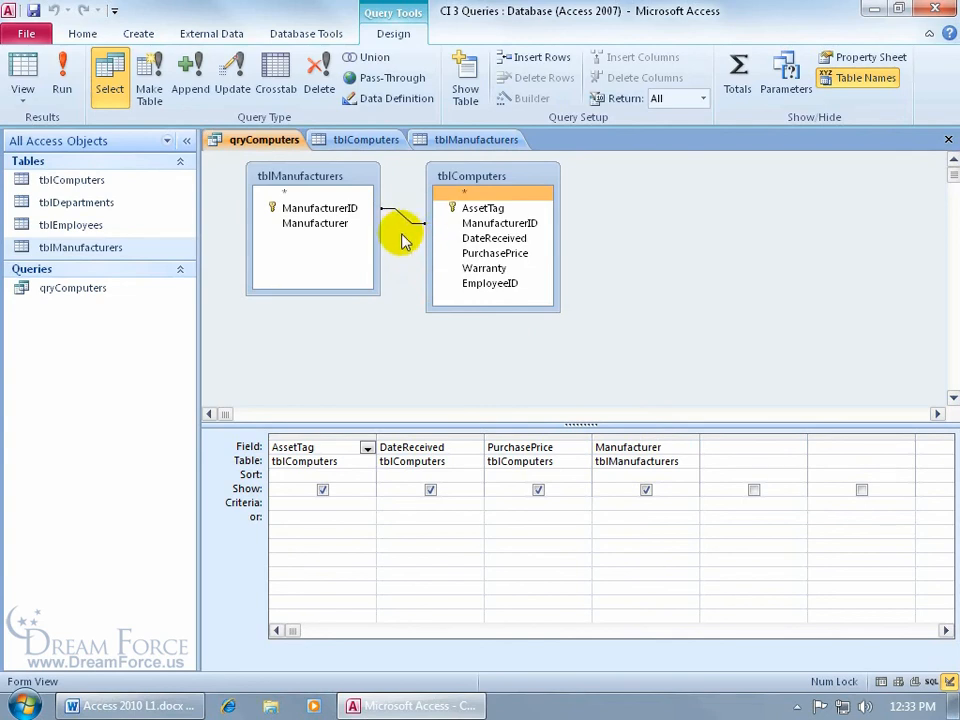
Examine the database relationships between tblComputers and tblManufacturers, then return to qryComputers and show it in Datasheet View.
left_click(312, 34)
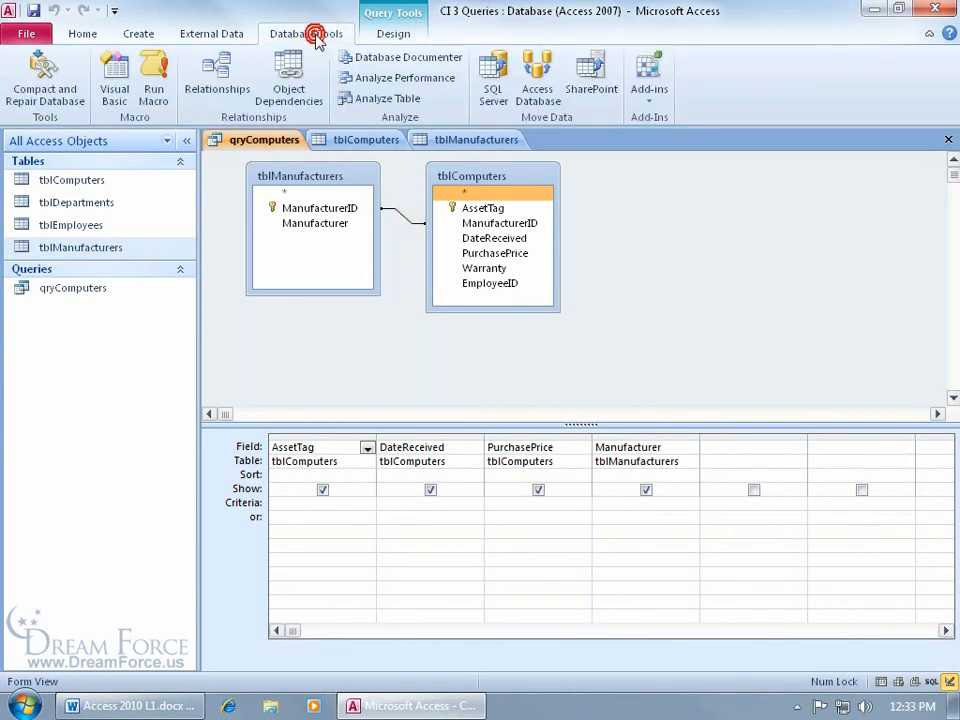
left_click(226, 82)
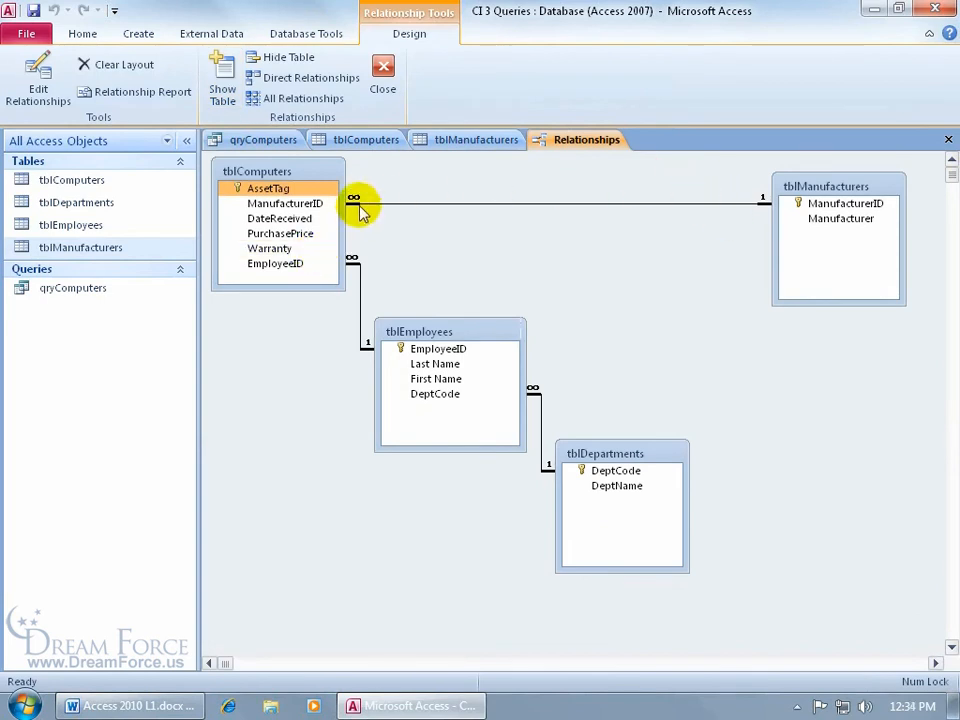
left_click(382, 78)
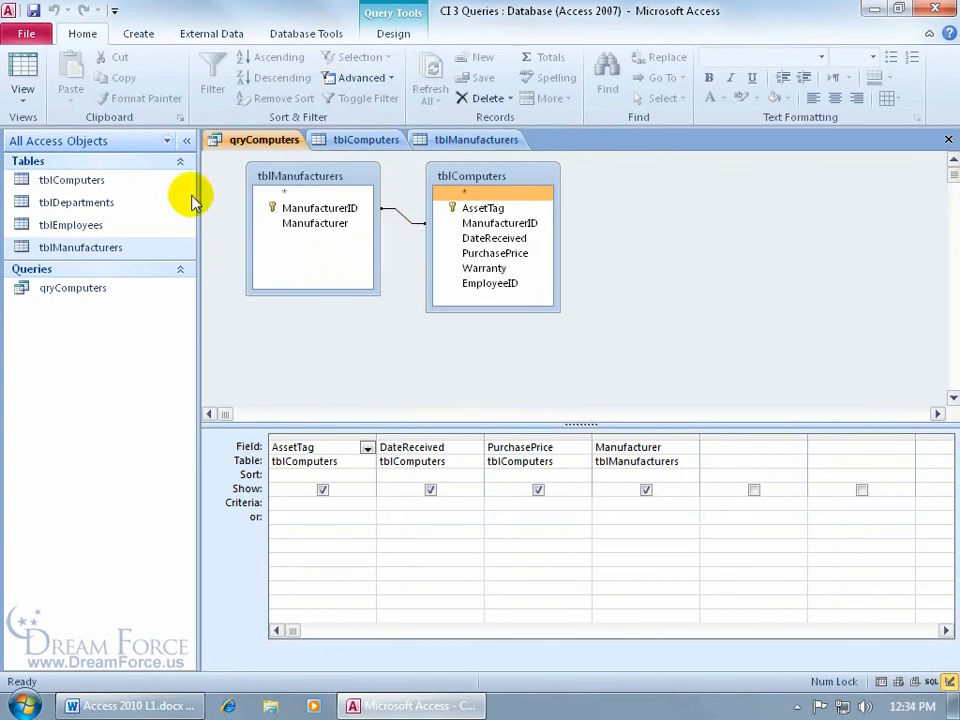
left_click(28, 66)
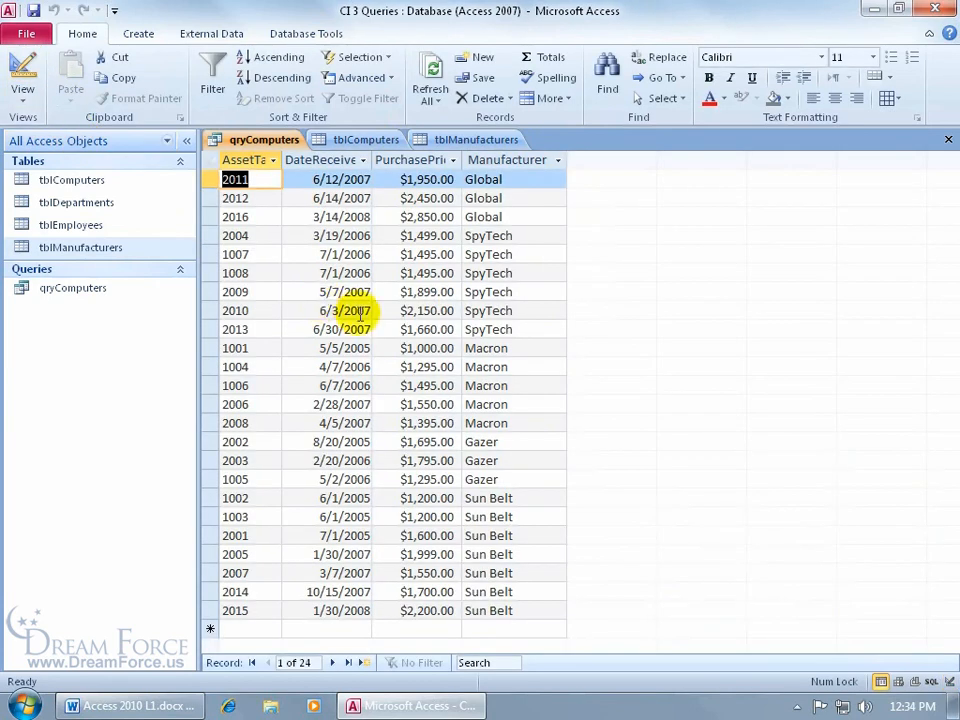